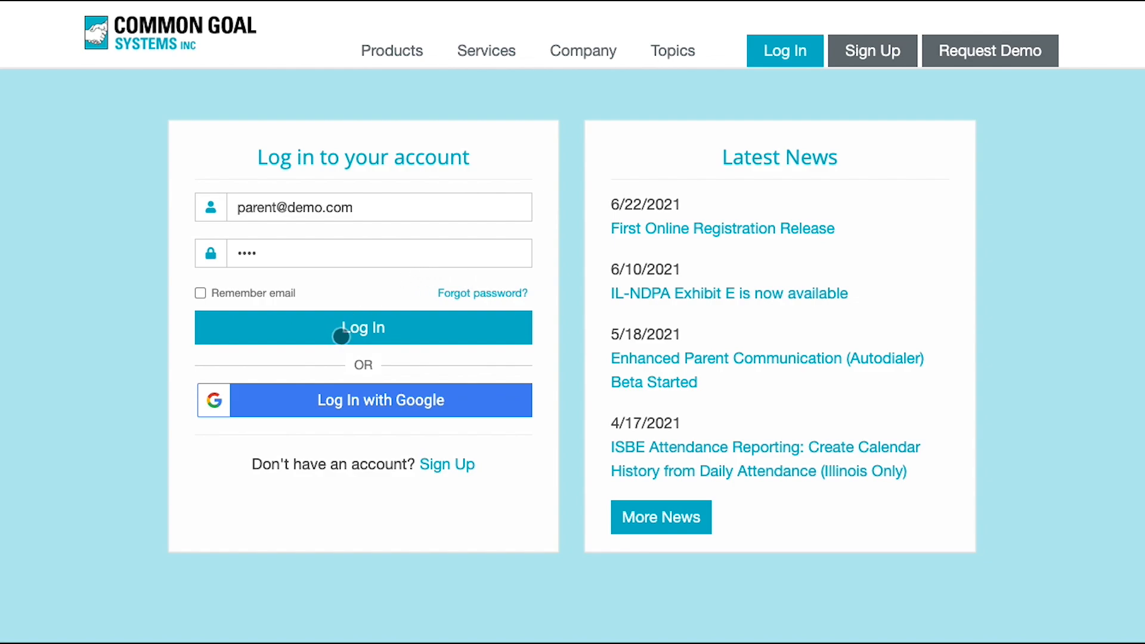
Step: Log in to the parent account and open Online Registration
{"action": "left_click", "coordinate": [341, 336]}
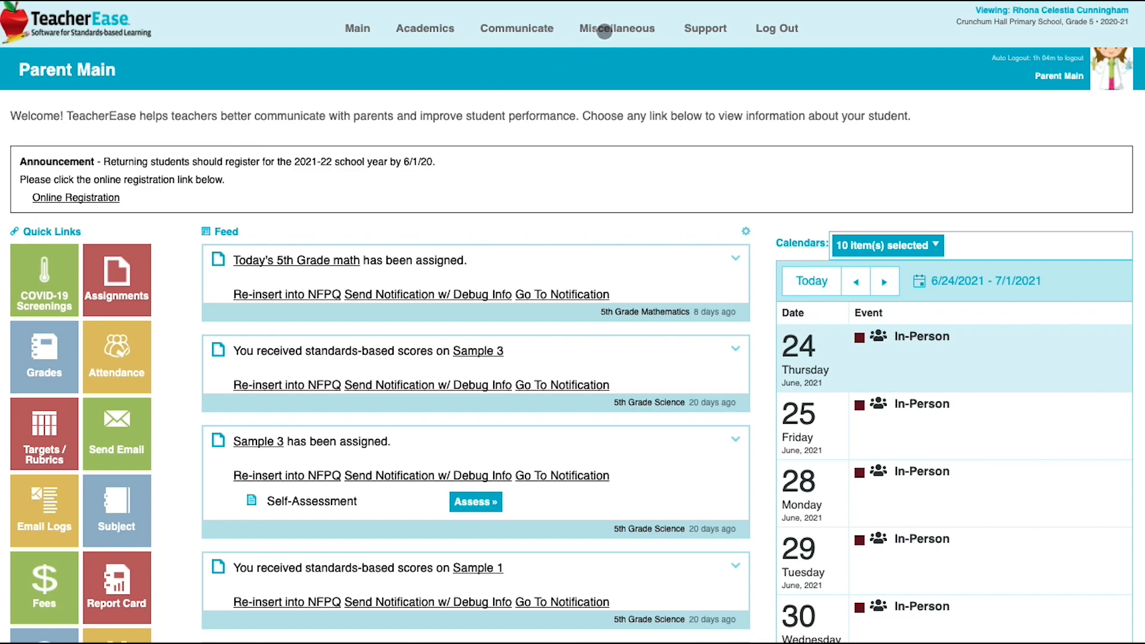
{"action": "left_click", "coordinate": [604, 32]}
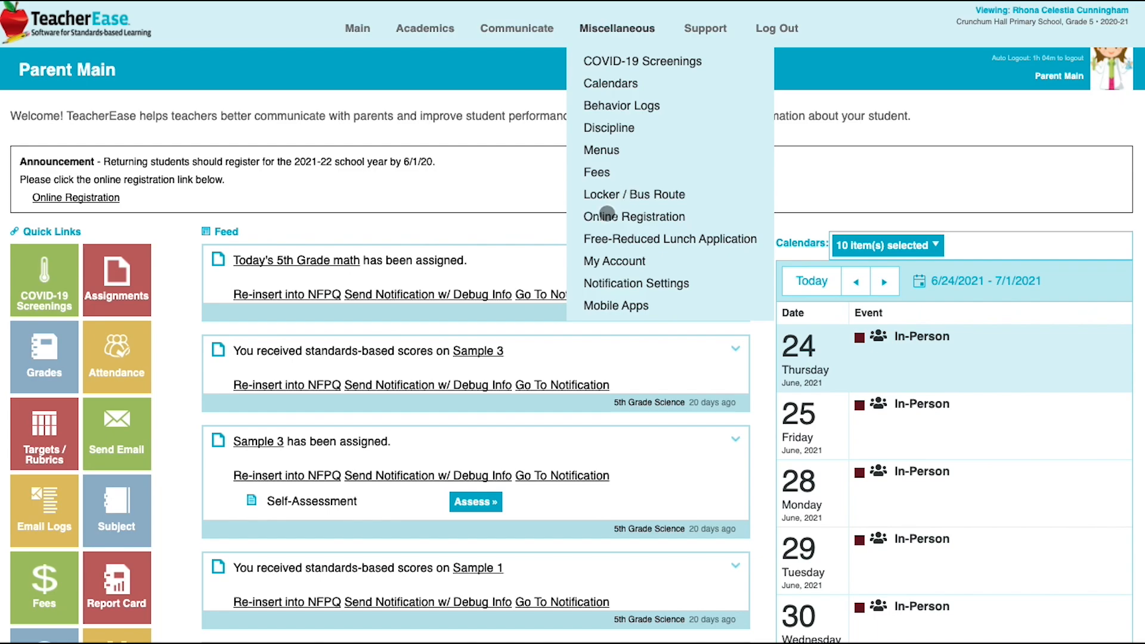
{"action": "left_click", "coordinate": [604, 215]}
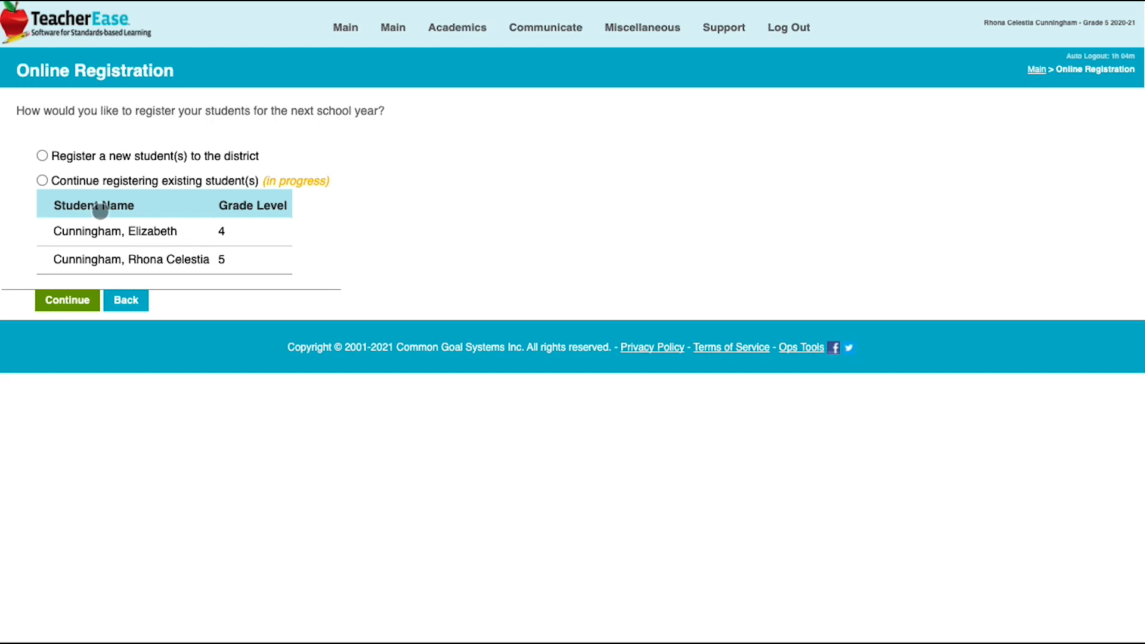
Step: Choose to continue registering existing students, review the registration checklist and start the first student's forms
{"action": "left_click", "coordinate": [42, 180]}
{"action": "left_click", "coordinate": [69, 300]}
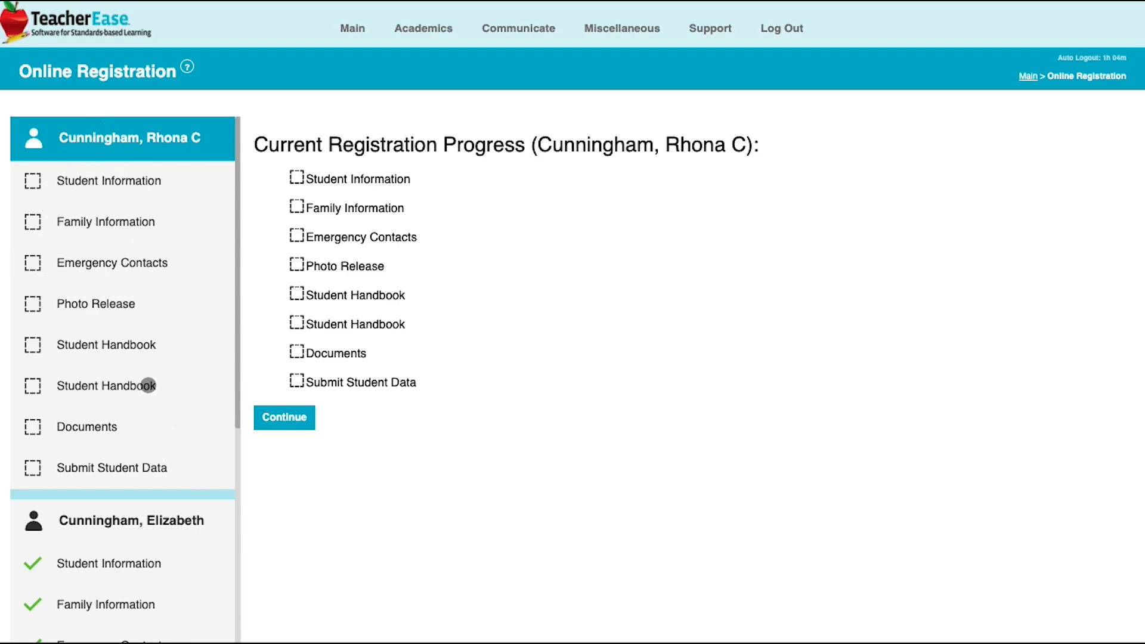
{"action": "scroll", "coordinate": [148, 385], "scroll_direction": "down", "scroll_amount": 1}
{"action": "scroll", "coordinate": [148, 384], "scroll_direction": "down", "scroll_amount": 4}
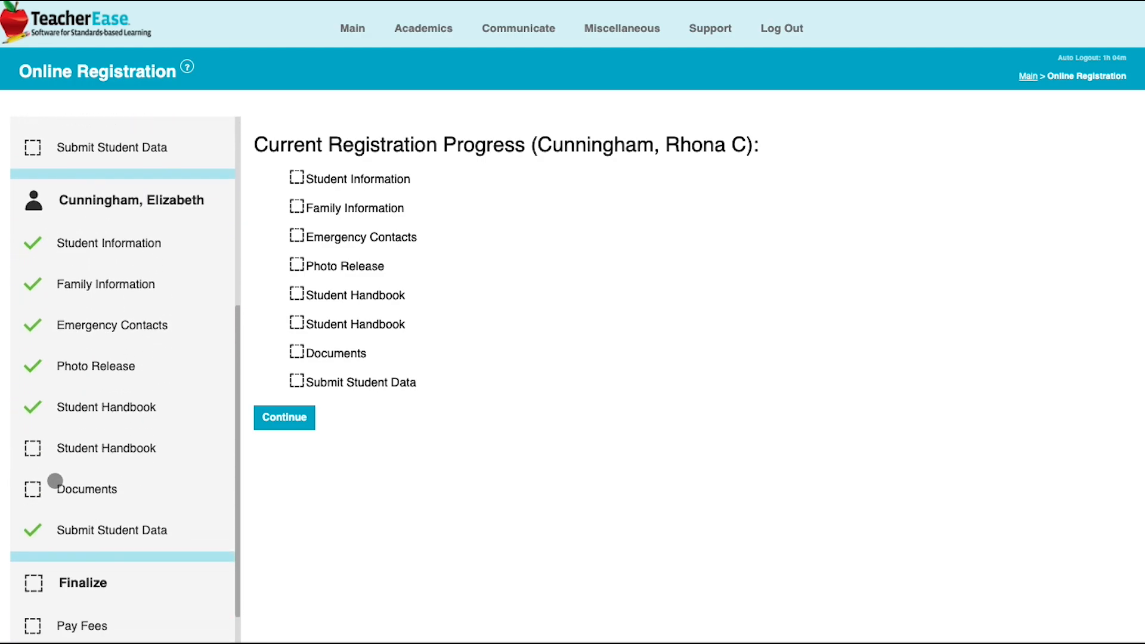
{"action": "scroll", "coordinate": [176, 310], "scroll_direction": "up", "scroll_amount": 5}
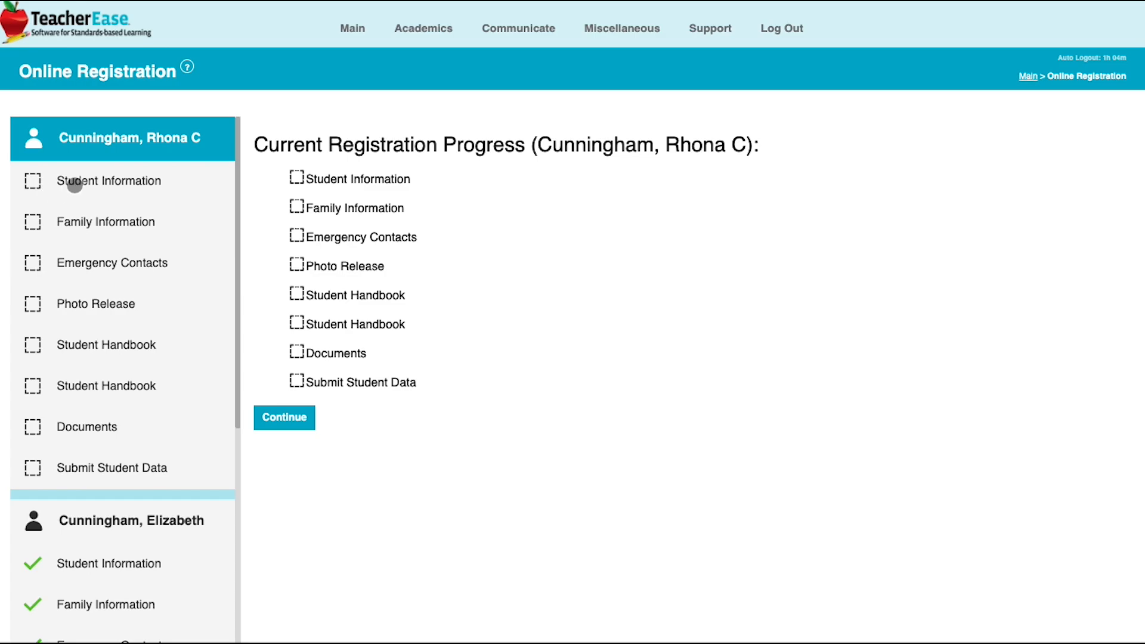
{"action": "left_click", "coordinate": [280, 417]}
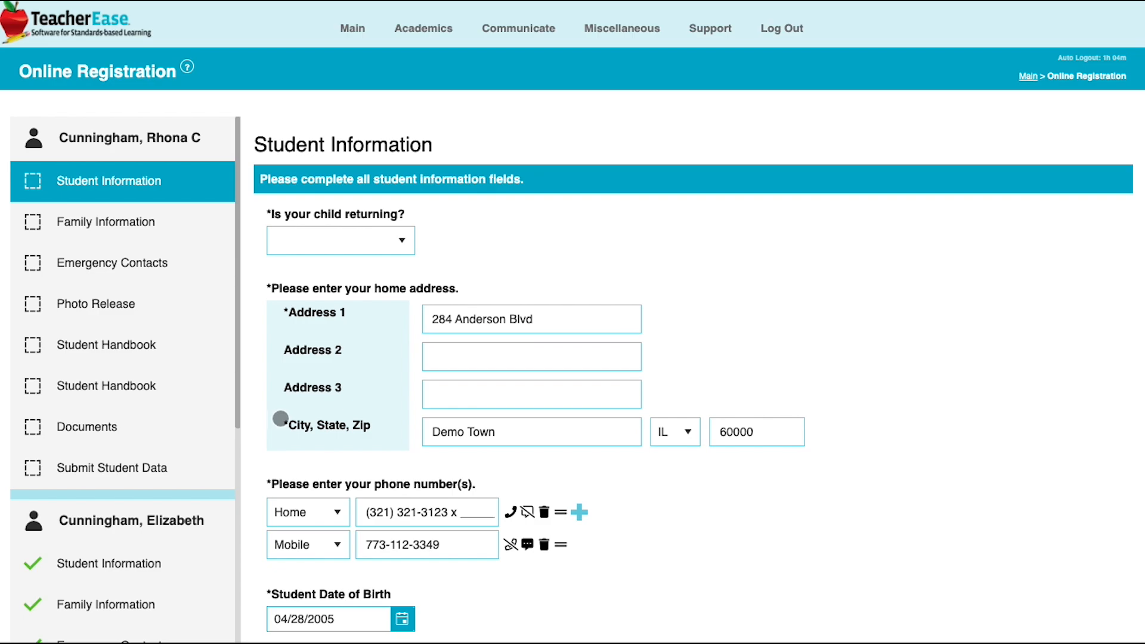
Step: Answer Yes to whether the child is returning and save the Student Information form
{"action": "left_click", "coordinate": [402, 239]}
{"action": "left_click", "coordinate": [364, 284]}
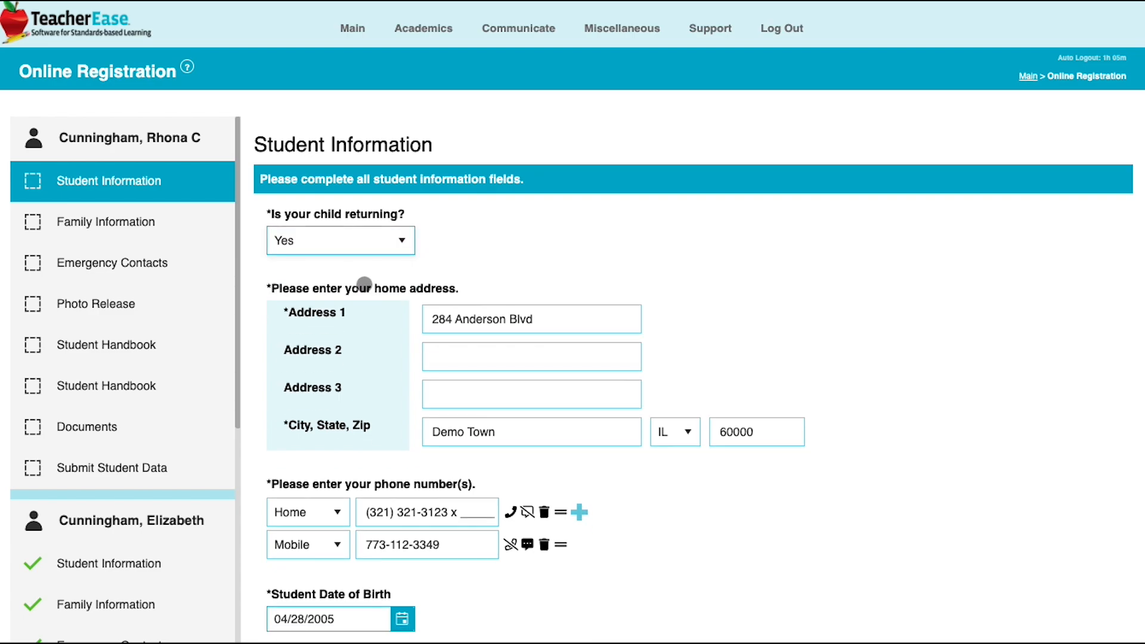
{"action": "scroll", "coordinate": [746, 321], "scroll_direction": "down", "scroll_amount": 4}
{"action": "scroll", "coordinate": [746, 322], "scroll_direction": "down", "scroll_amount": 2}
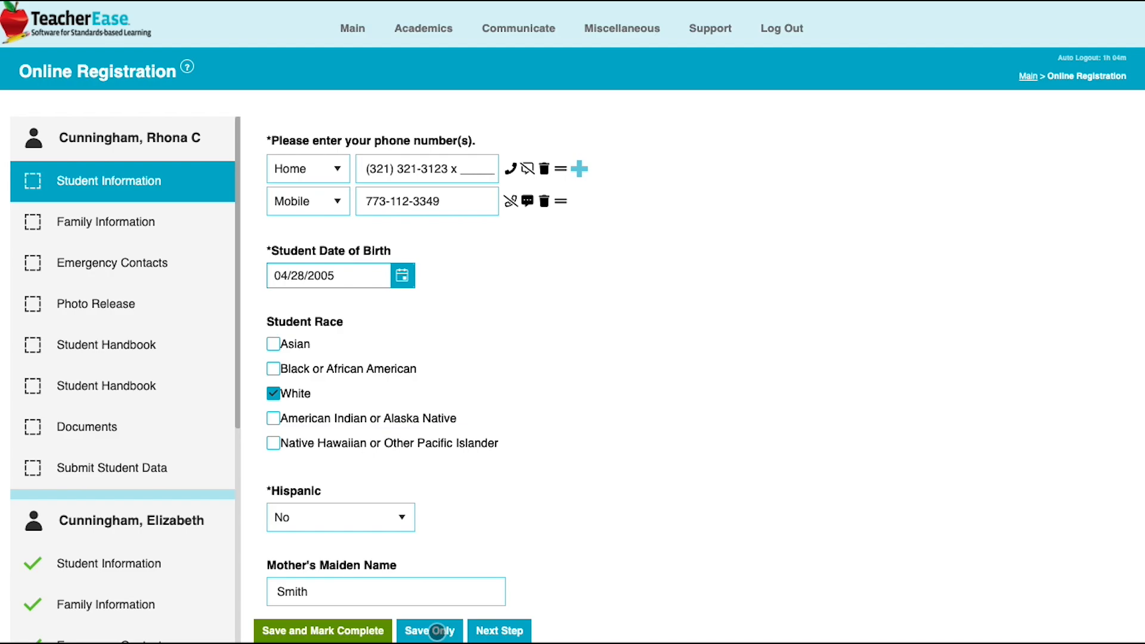
{"action": "left_click", "coordinate": [436, 630]}
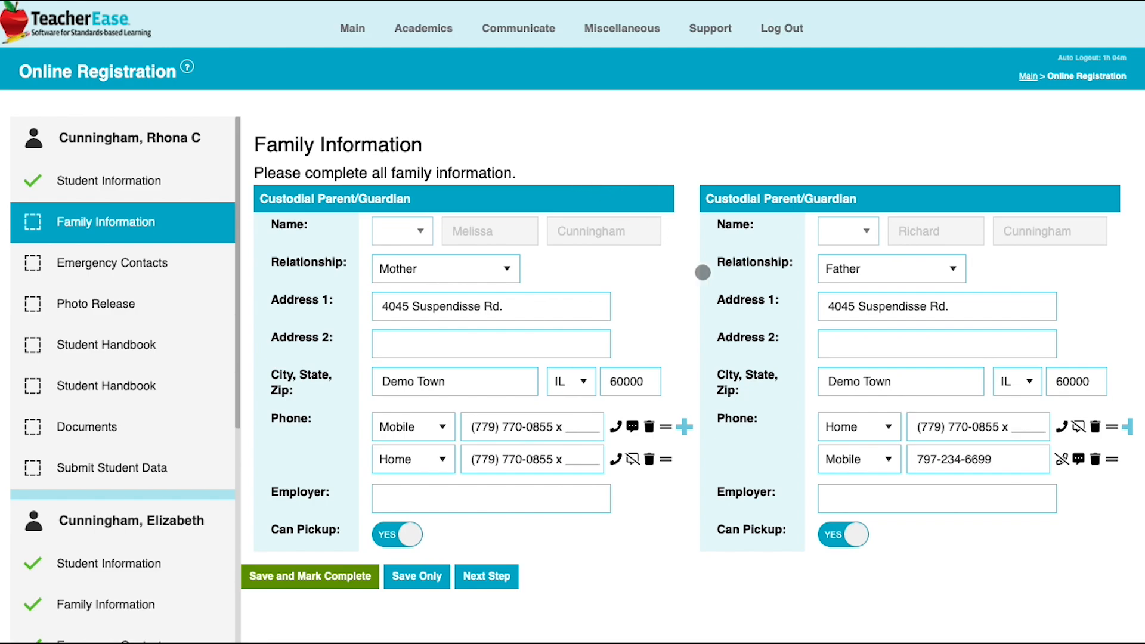
Step: Add a Work phone number for the mother above her Home number, and save Family Information as complete
{"action": "left_click", "coordinate": [685, 427]}
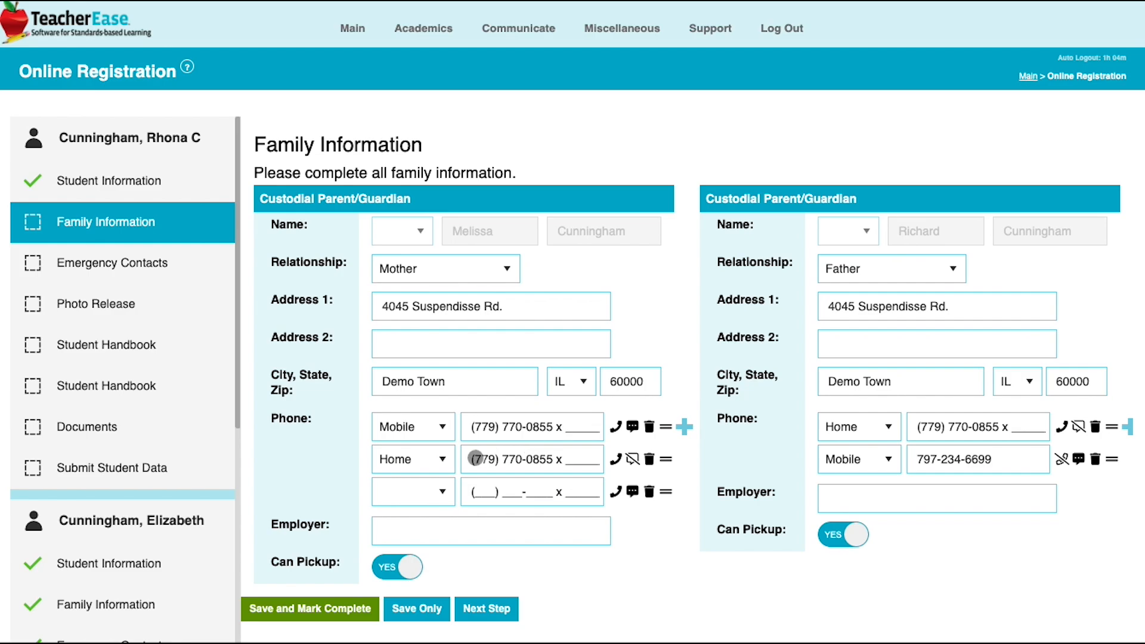
{"action": "left_click", "coordinate": [440, 492]}
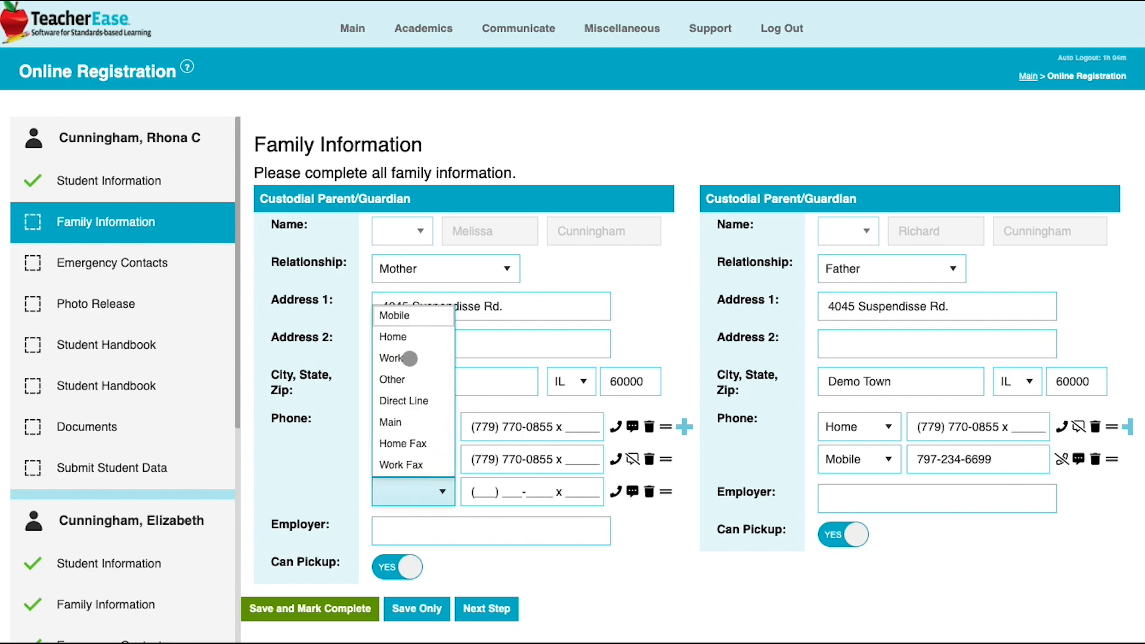
{"action": "left_click", "coordinate": [414, 360]}
{"action": "left_click", "coordinate": [481, 492]}
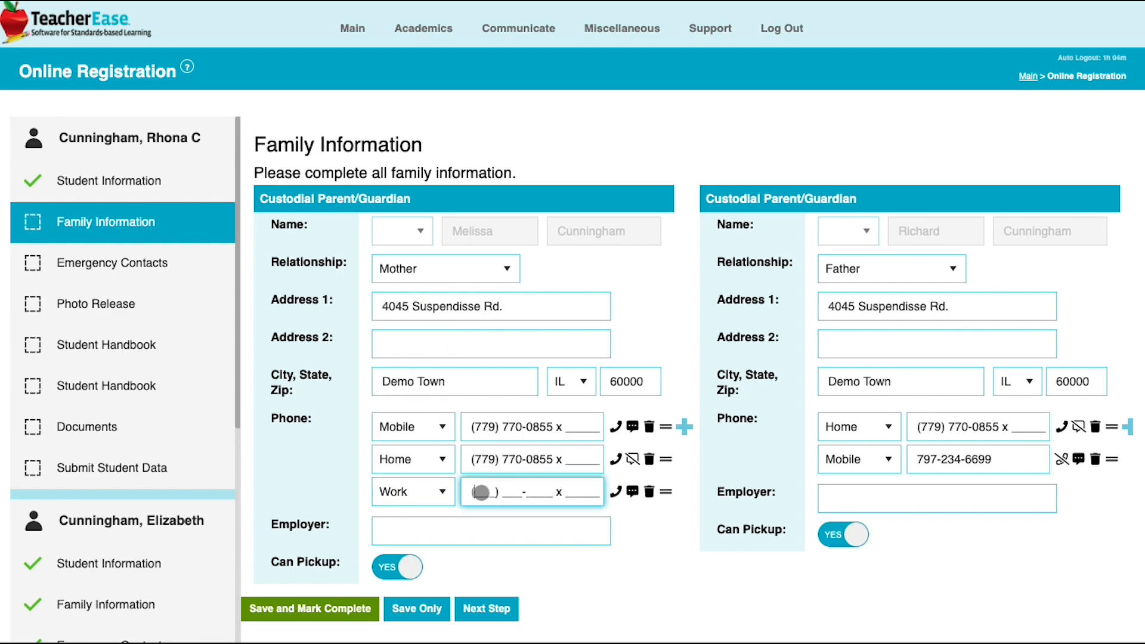
{"action": "type", "text": "1231231234"}
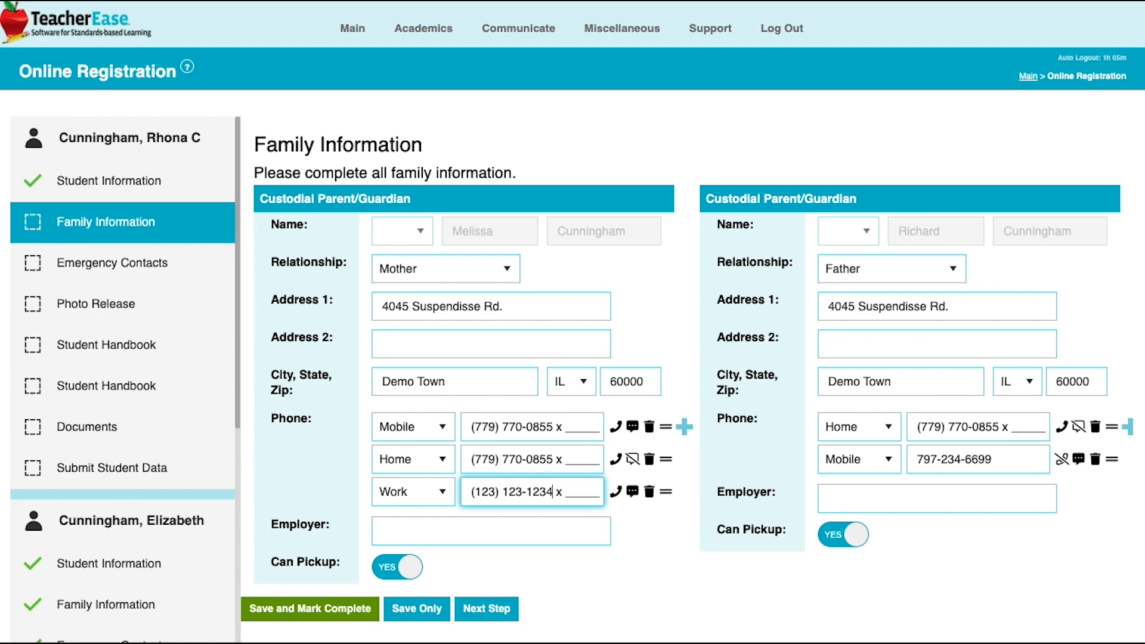
{"action": "left_click_drag", "start_coordinate": [666, 491], "coordinate": [679, 450]}
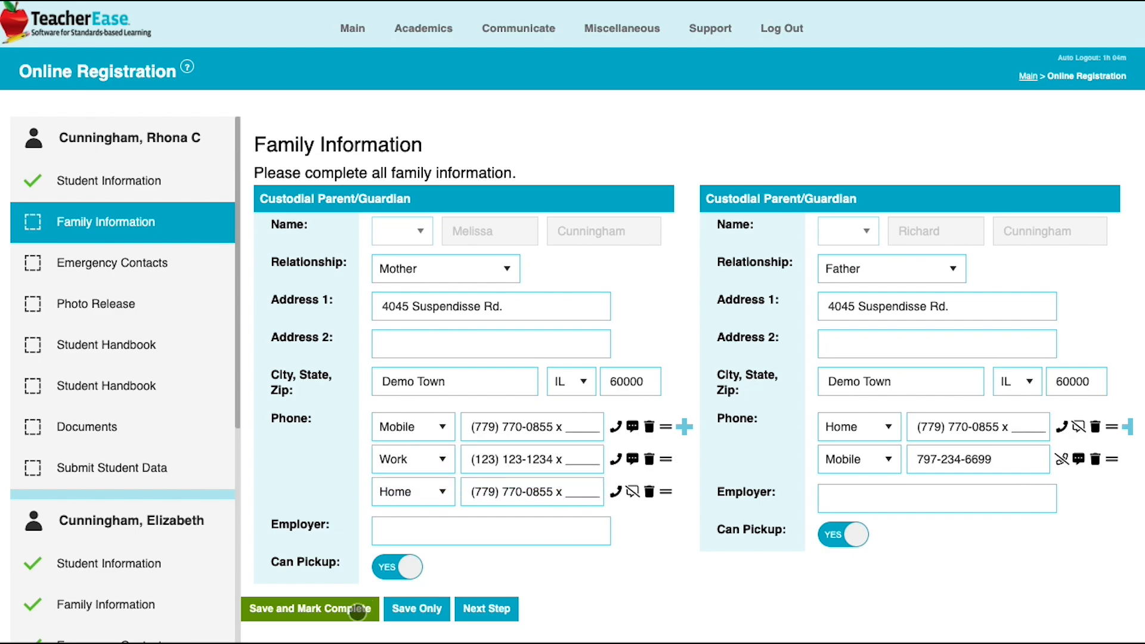
{"action": "left_click", "coordinate": [357, 611]}
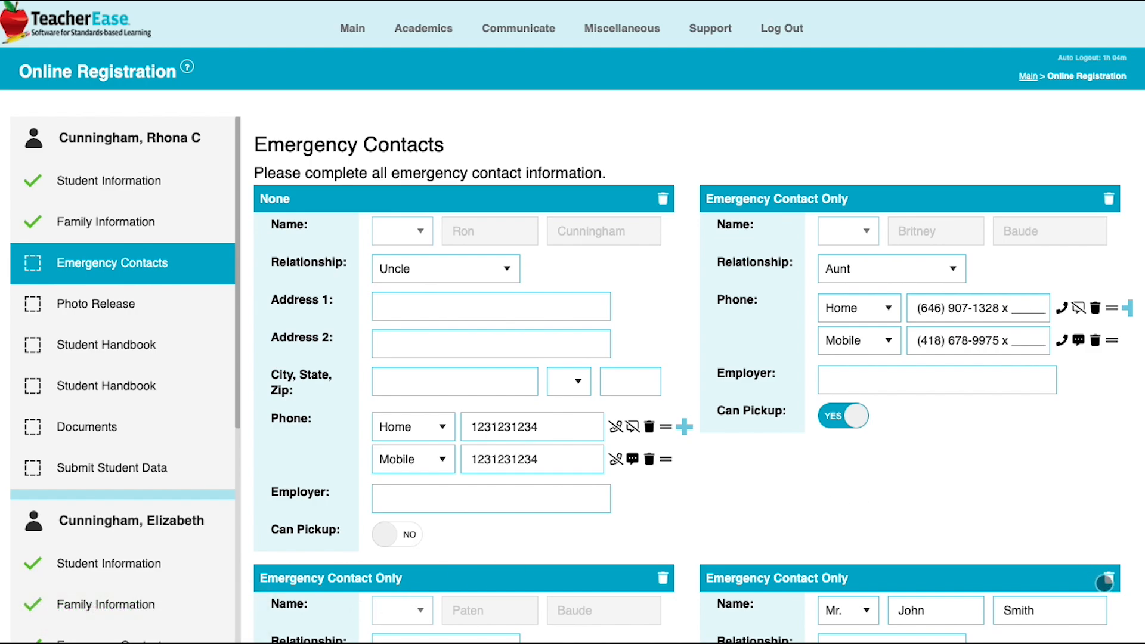
Step: Delete the fourth emergency contact and save the Emergency Contacts section as complete
{"action": "left_click", "coordinate": [1109, 578]}
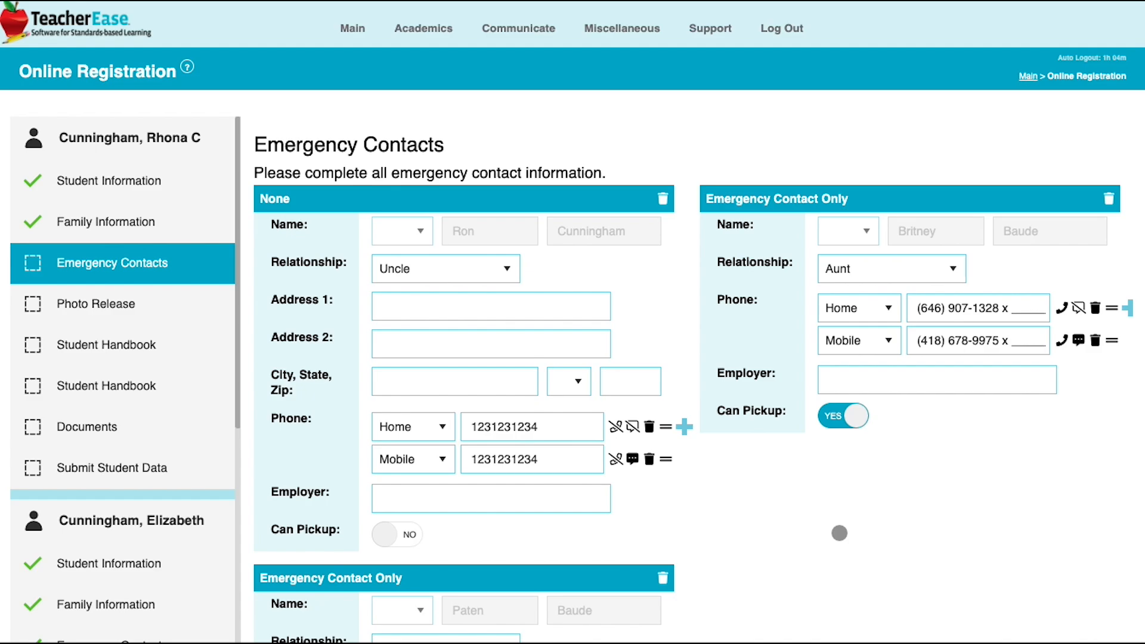
{"action": "scroll", "coordinate": [835, 533], "scroll_direction": "down", "scroll_amount": 3}
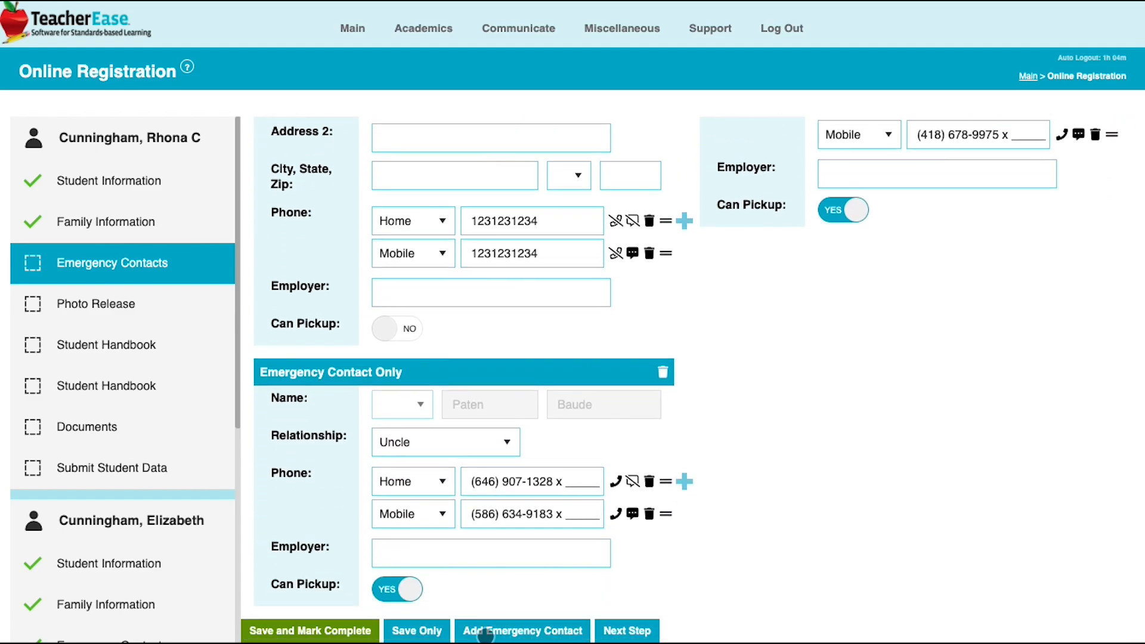
{"action": "left_click", "coordinate": [312, 631]}
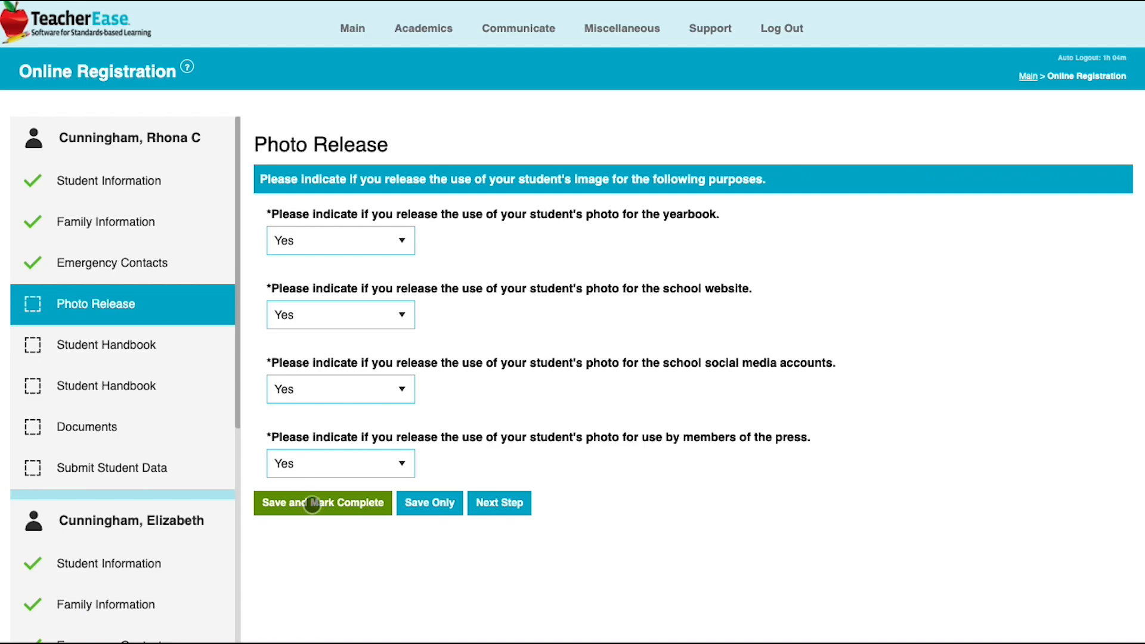
Step: Save the Photo Release and Student Handbook acknowledgement forms as complete with every answer set to Yes
{"action": "left_click", "coordinate": [312, 504]}
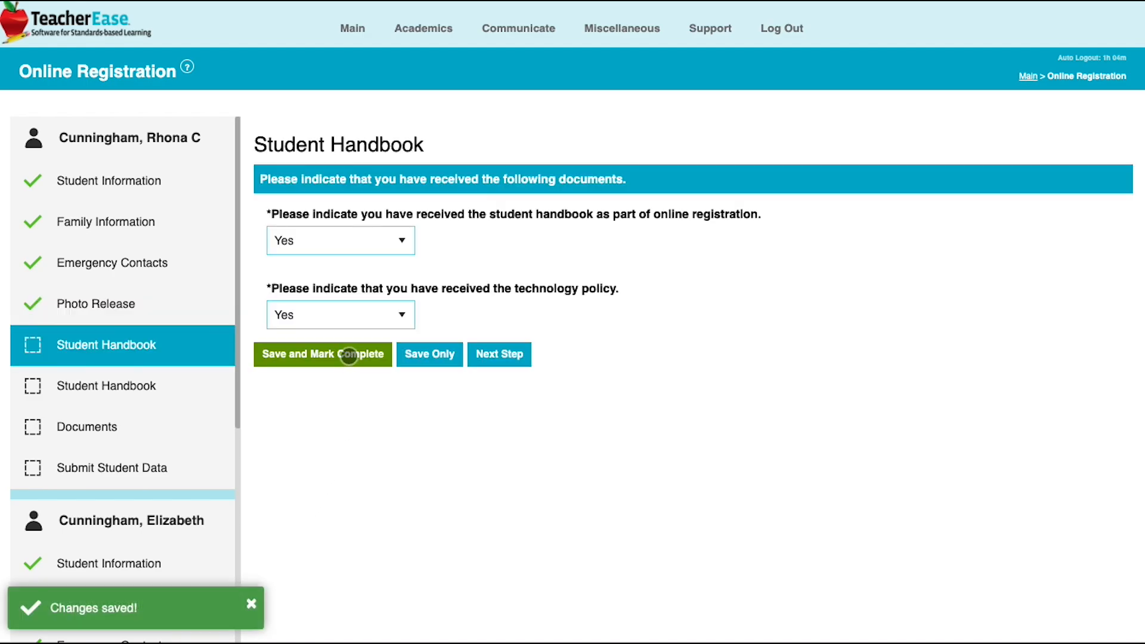
{"action": "left_click", "coordinate": [349, 356]}
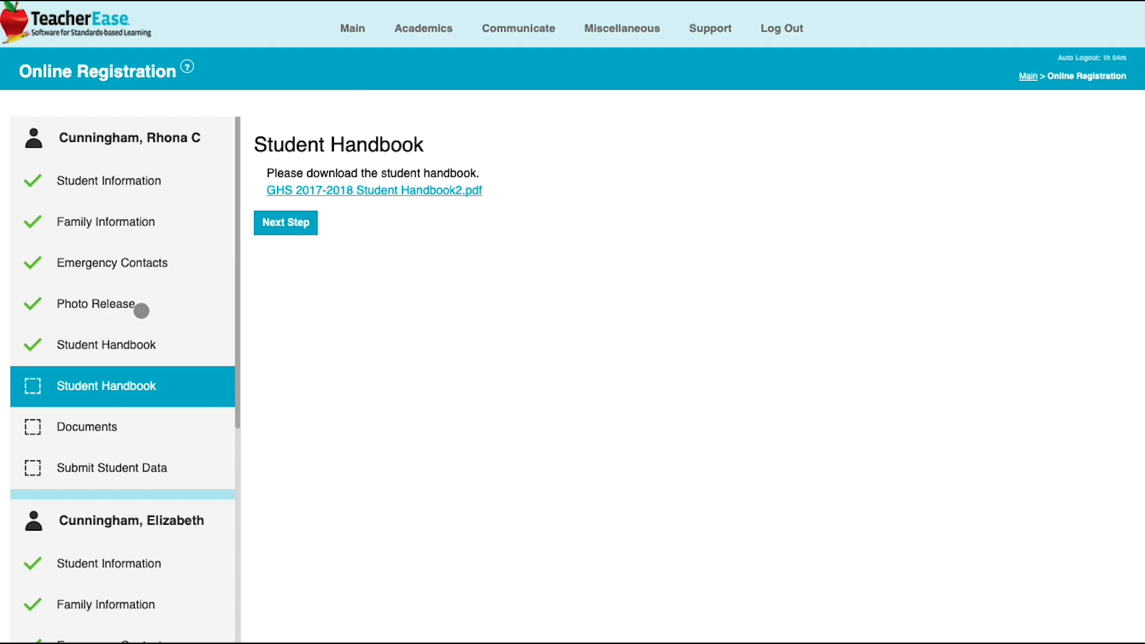
Step: Move past the handbook download and Documents pages and submit the student's registration data
{"action": "left_click", "coordinate": [296, 228]}
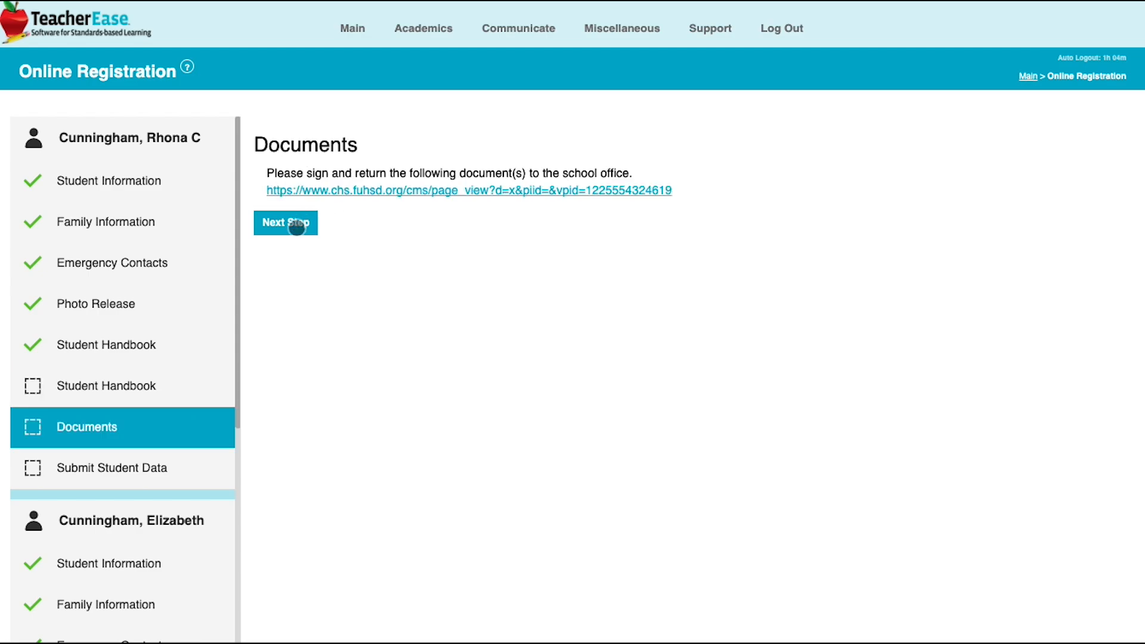
{"action": "left_click", "coordinate": [297, 228]}
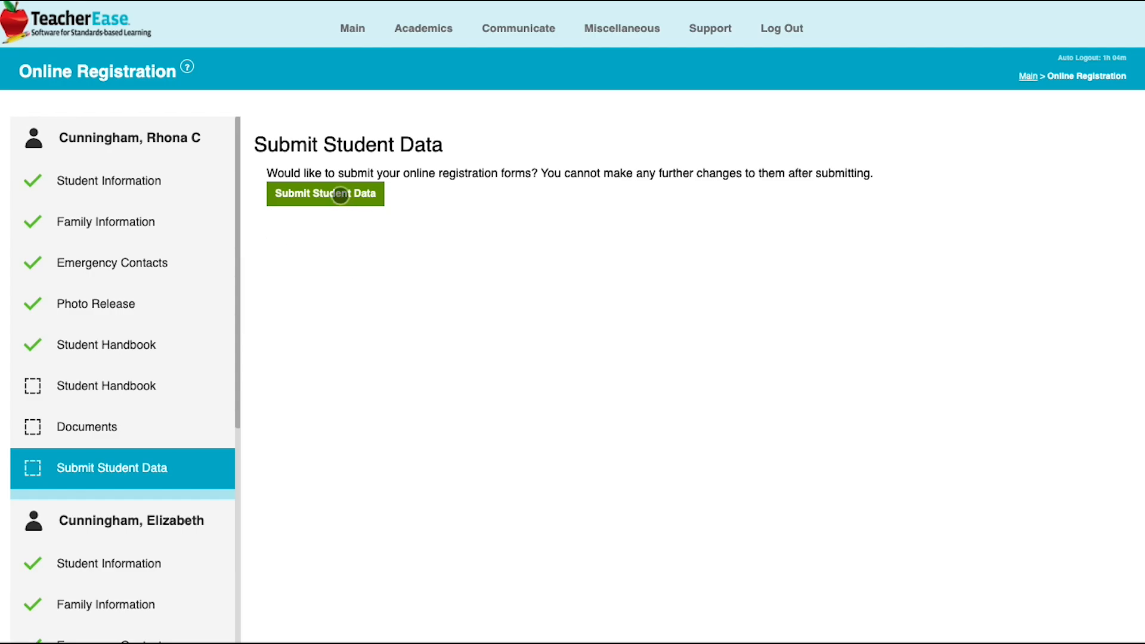
{"action": "left_click", "coordinate": [340, 194]}
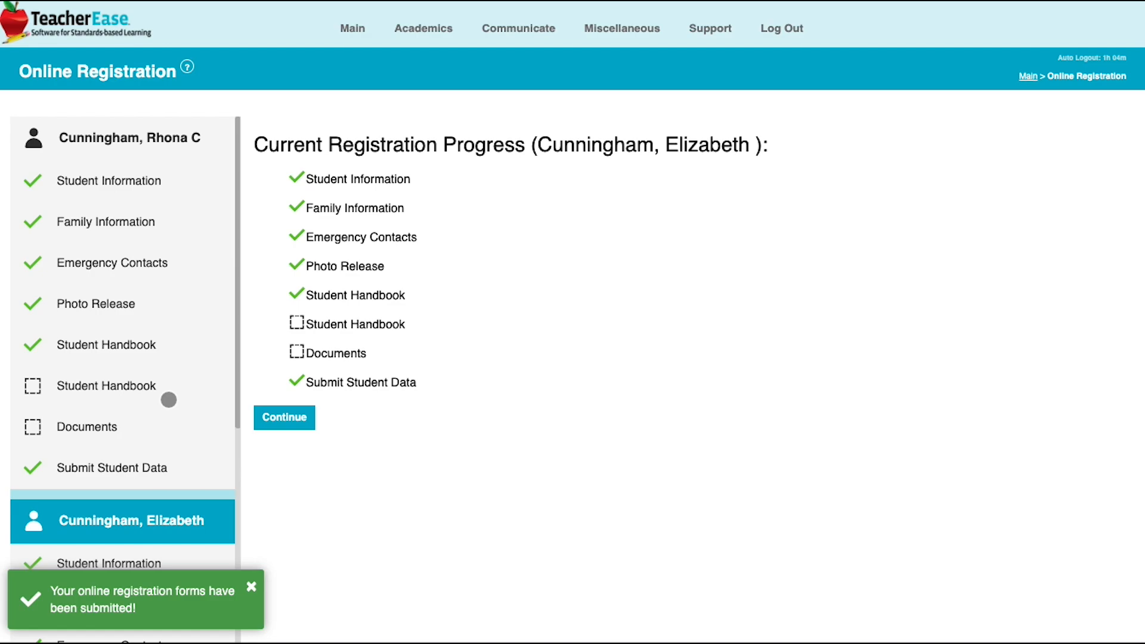
Step: Check the second student's registration progress, open the Finalize section and proceed to paying the registration fees
{"action": "scroll", "coordinate": [168, 357], "scroll_direction": "down", "scroll_amount": 3}
{"action": "scroll", "coordinate": [169, 399], "scroll_direction": "down", "scroll_amount": 4}
{"action": "scroll", "coordinate": [159, 215], "scroll_direction": "up", "scroll_amount": 1}
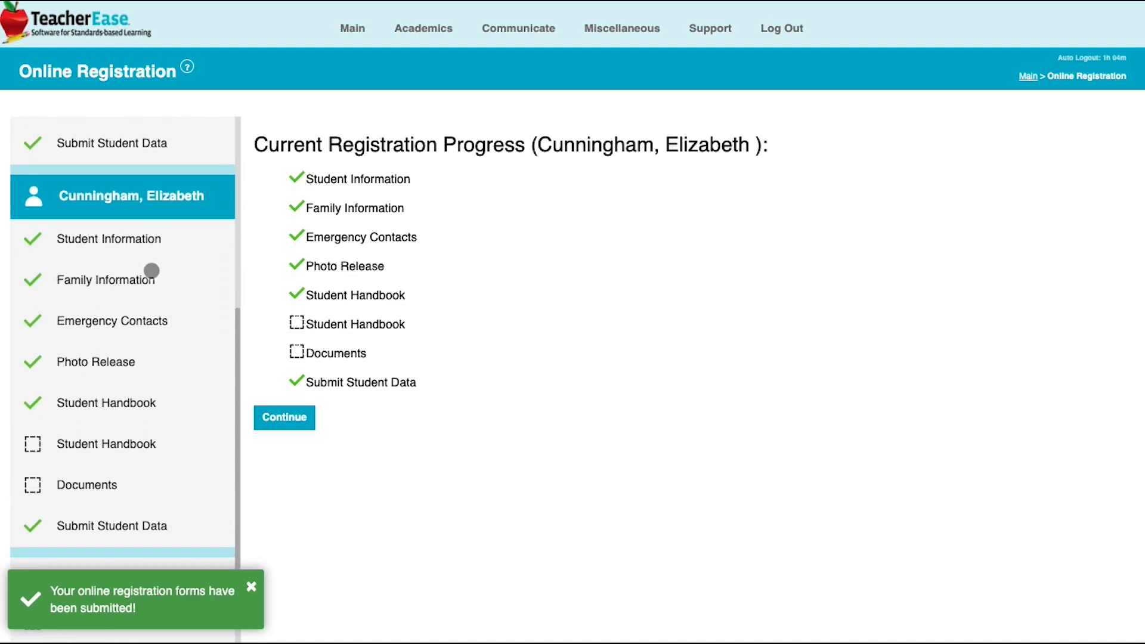
{"action": "scroll", "coordinate": [156, 363], "scroll_direction": "down", "scroll_amount": 1}
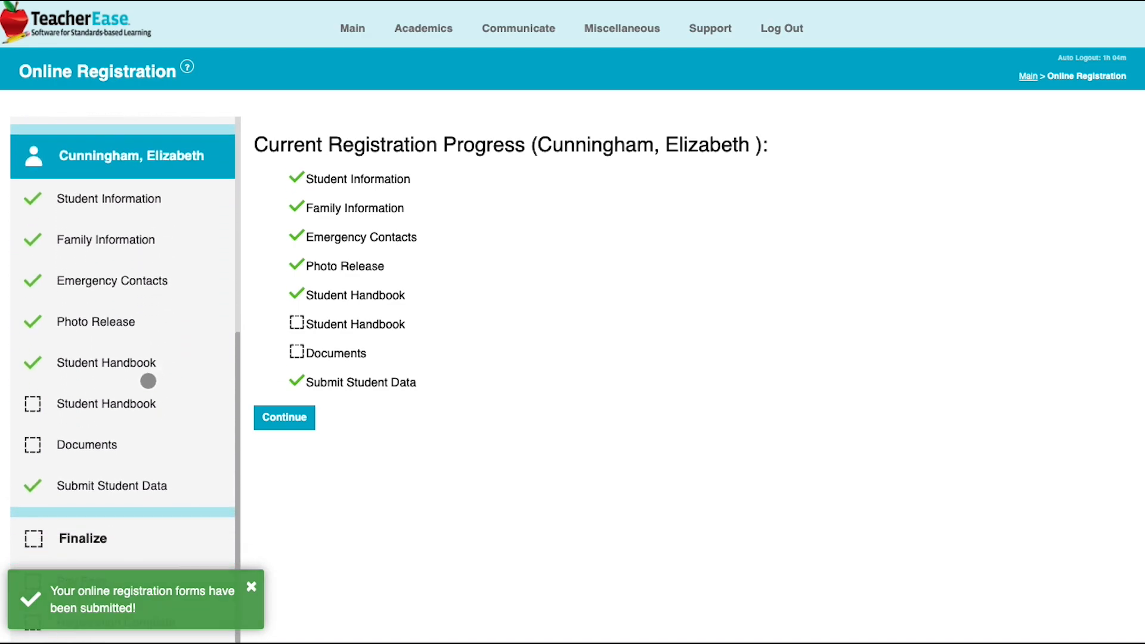
{"action": "left_click", "coordinate": [119, 537]}
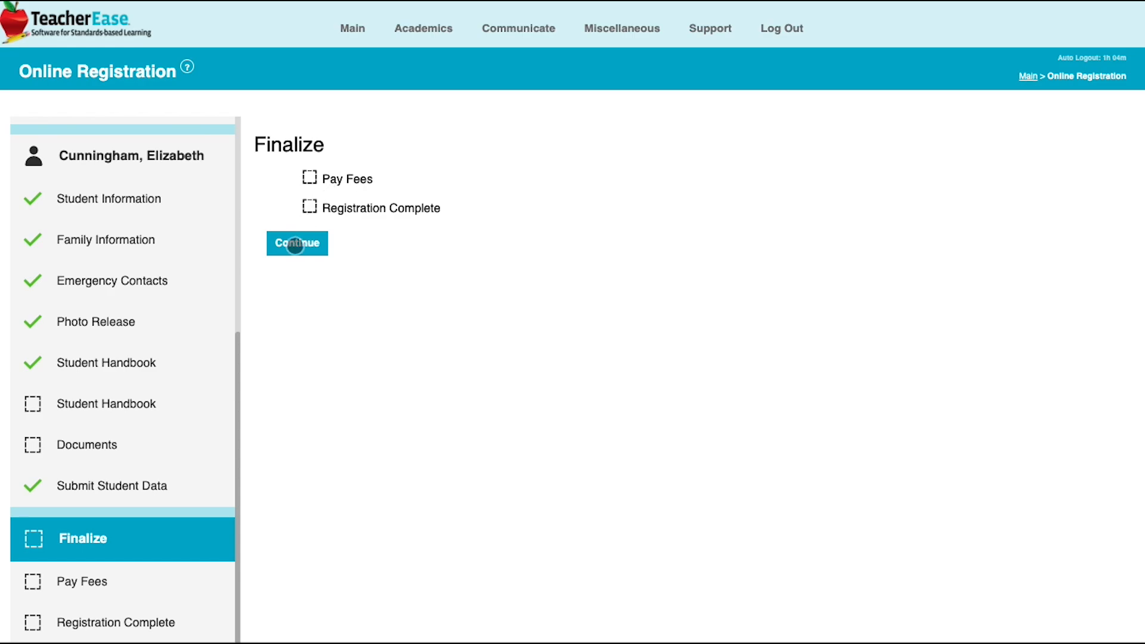
{"action": "left_click", "coordinate": [292, 242]}
{"action": "left_click", "coordinate": [293, 227]}
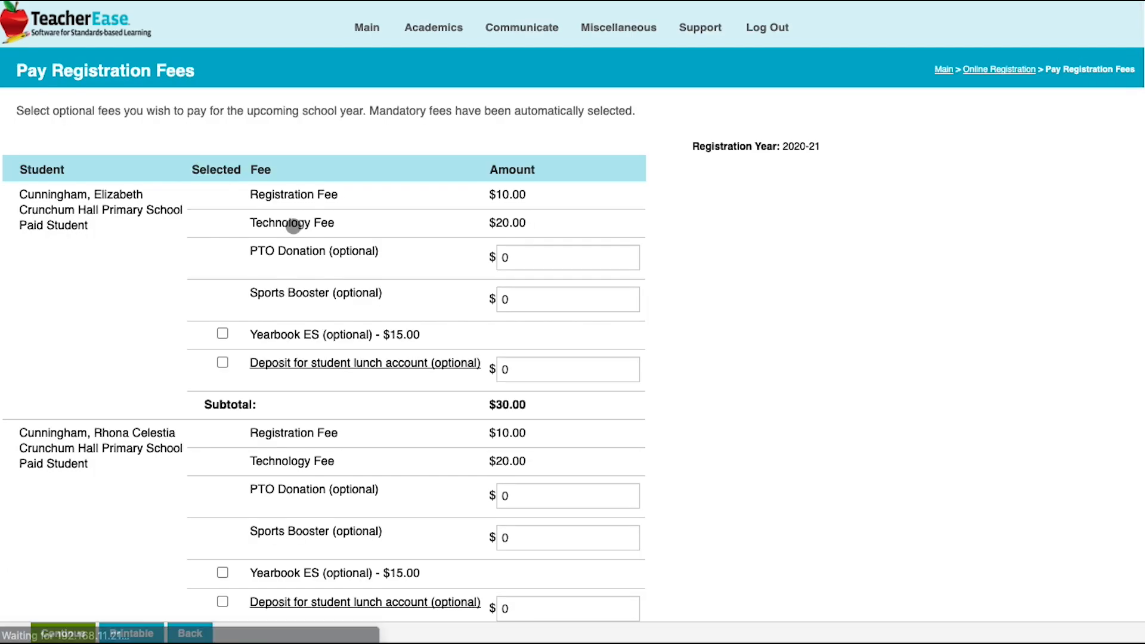
Step: Select the optional Yearbook ES fee for both students and continue to the card payment form
{"action": "scroll", "coordinate": [294, 221], "scroll_direction": "down", "scroll_amount": 2}
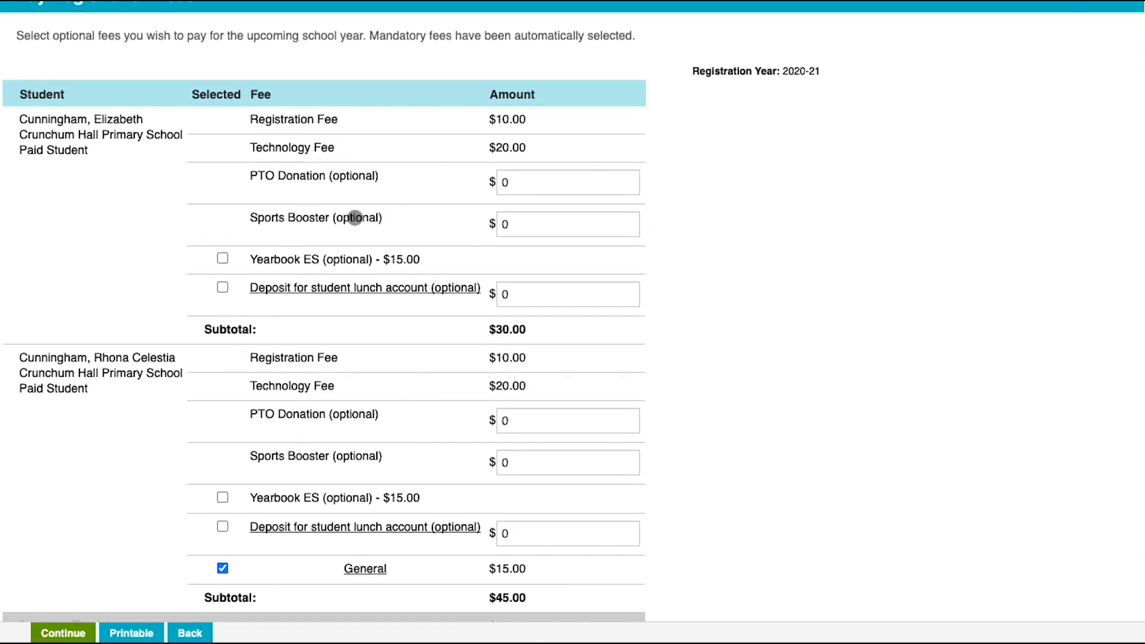
{"action": "left_click", "coordinate": [223, 258]}
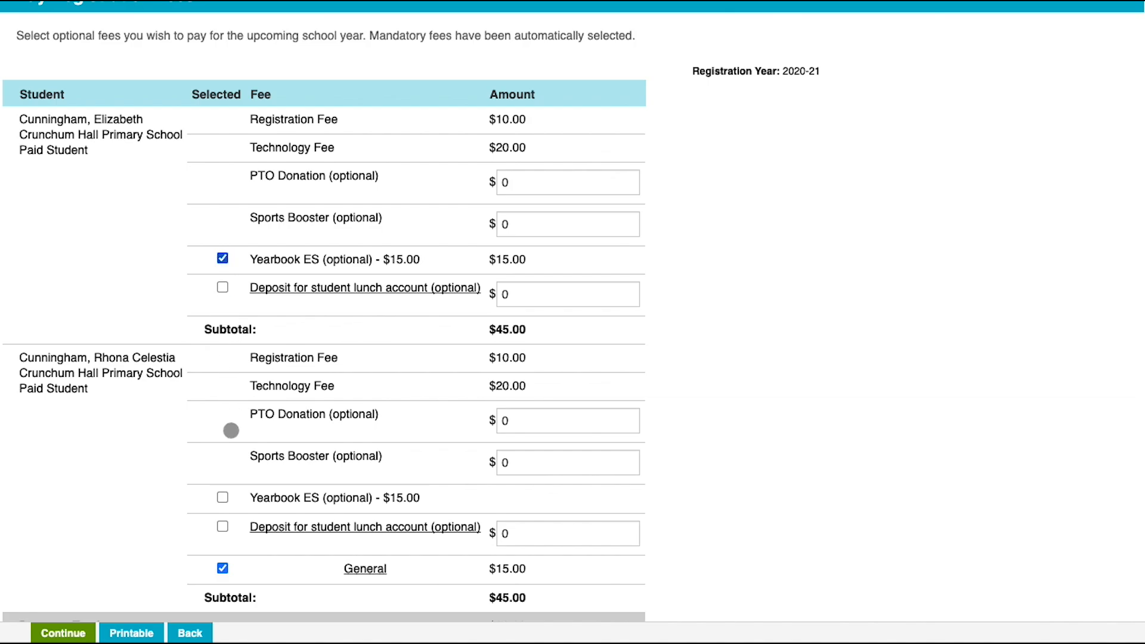
{"action": "left_click", "coordinate": [221, 495]}
{"action": "scroll", "coordinate": [380, 424], "scroll_direction": "down", "scroll_amount": 3}
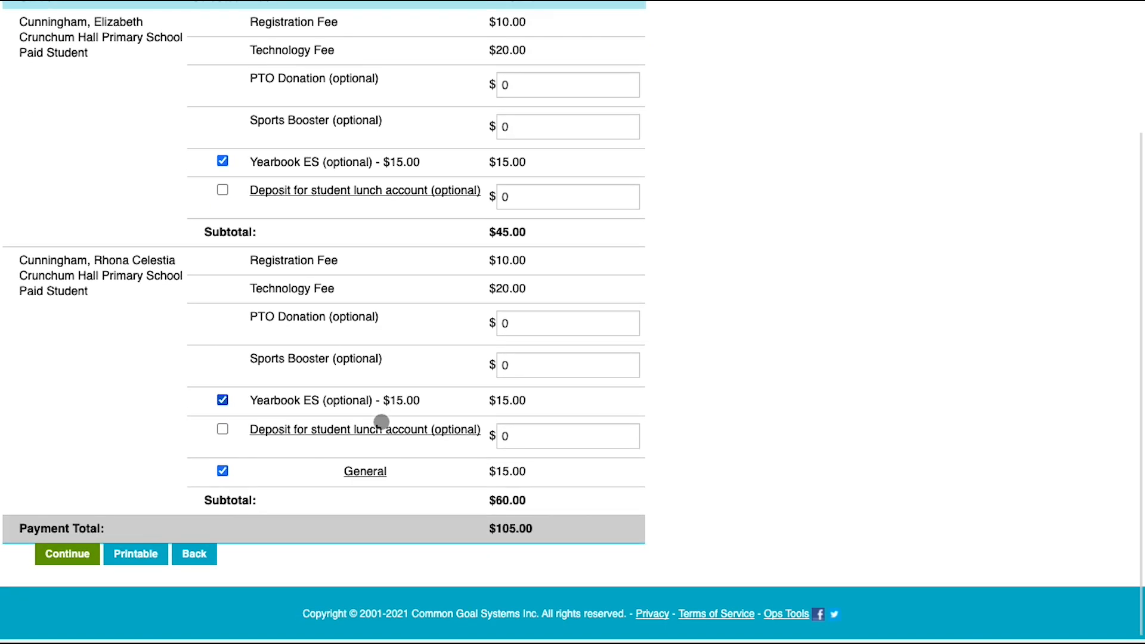
{"action": "left_click", "coordinate": [52, 558]}
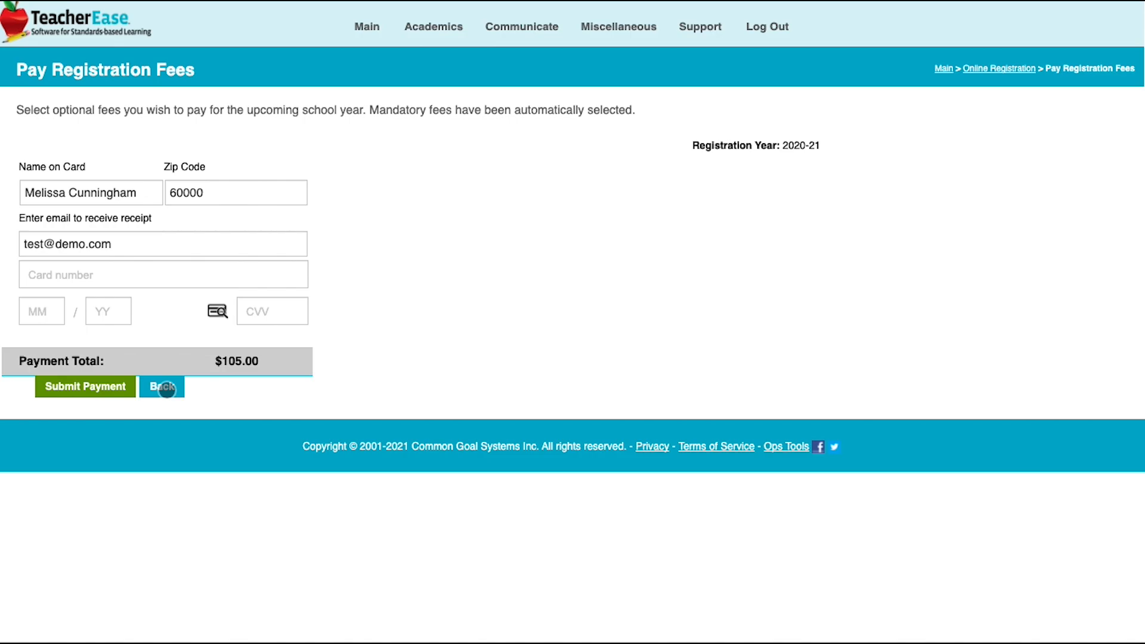
Step: Go back from the card payment form and check the Pay Fees and Registration Complete pages under Finalize
{"action": "left_click", "coordinate": [166, 389]}
{"action": "scroll", "coordinate": [165, 391], "scroll_direction": "down", "scroll_amount": 3}
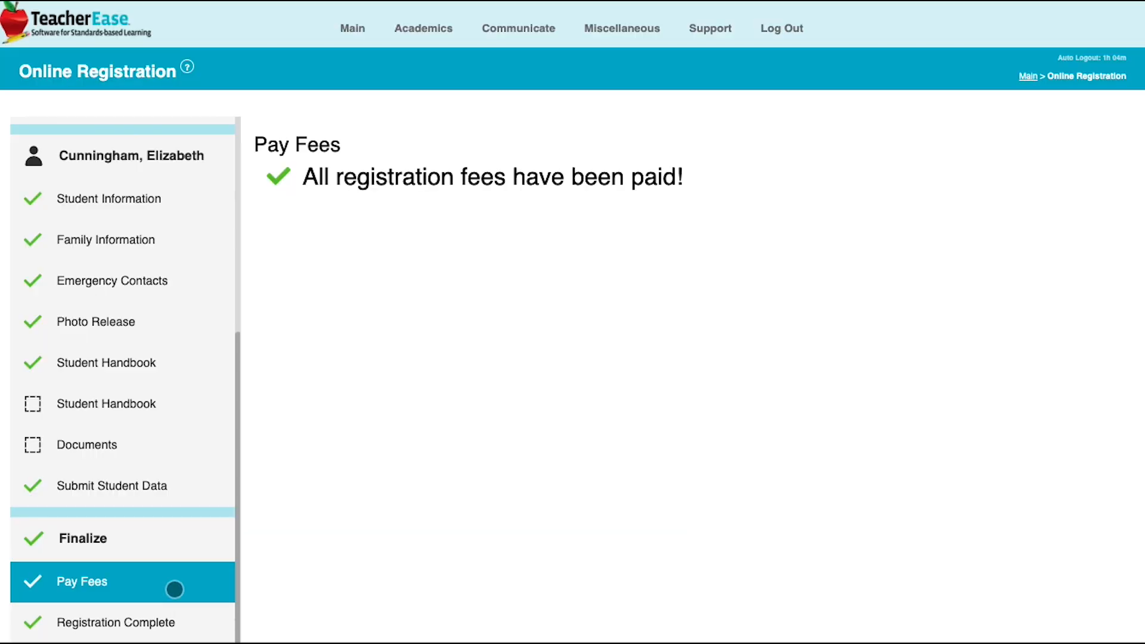
{"action": "left_click", "coordinate": [155, 624]}
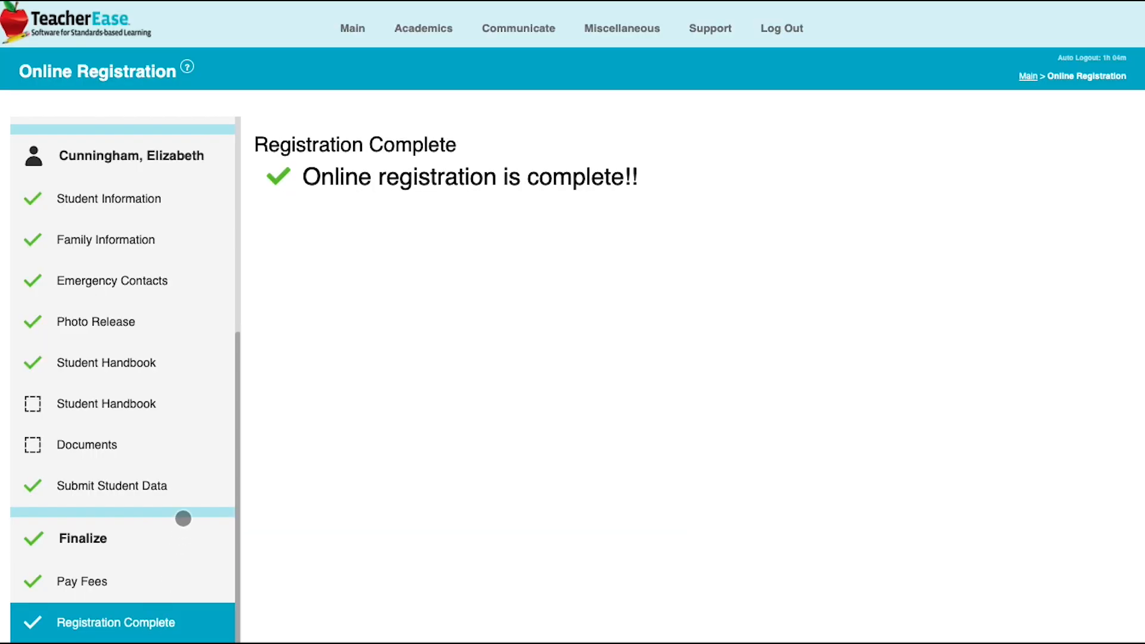